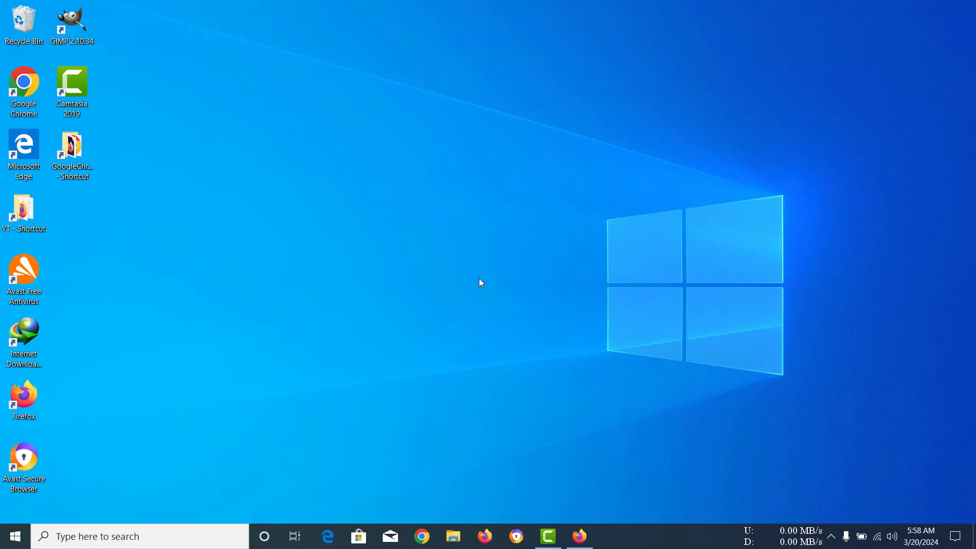
# Step: Open the GoogleChrome shortcut folder and launch the current Chrome Portable (version 118)
pyautogui.doubleClick(72, 156)
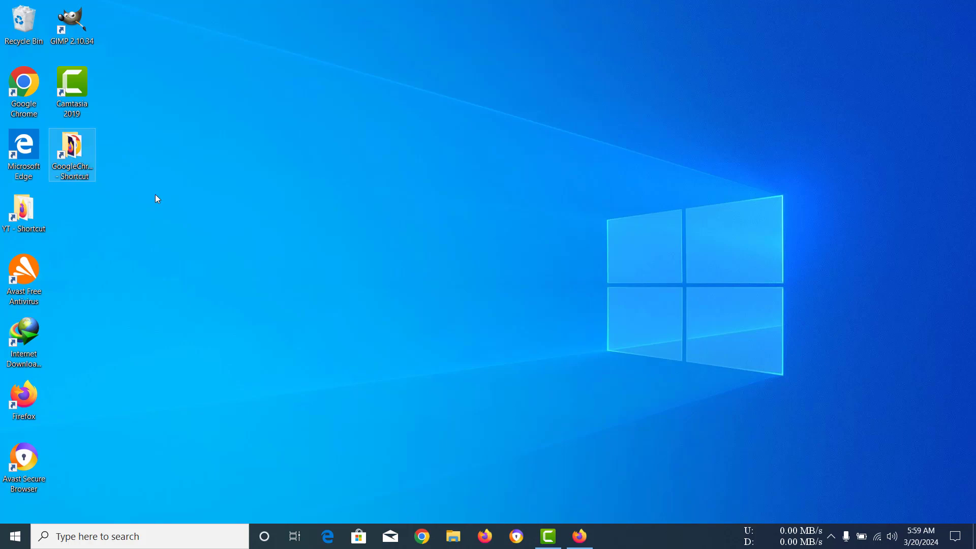
pyautogui.doubleClick(174, 183)
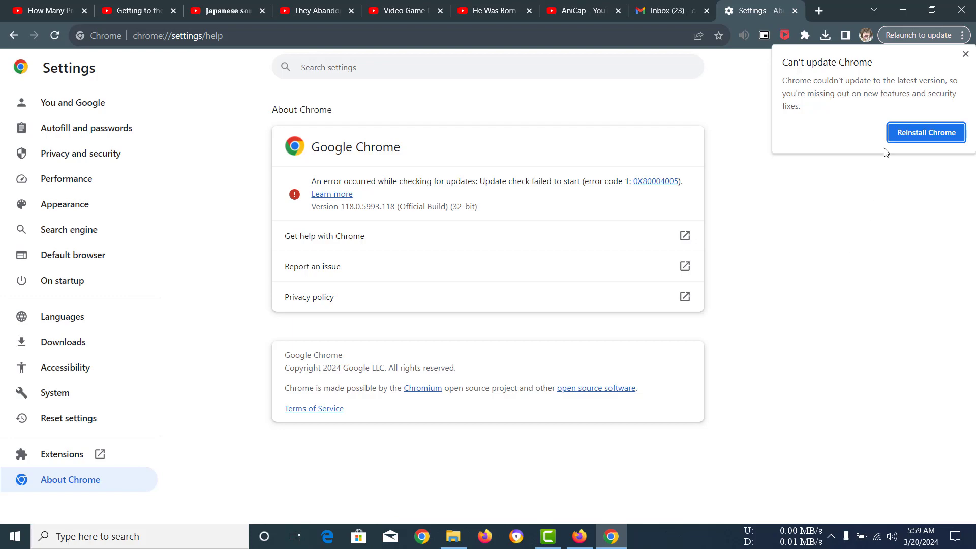
# Step: Minimize Chrome and File Explorer, then refresh the desktop
pyautogui.click(914, 13)
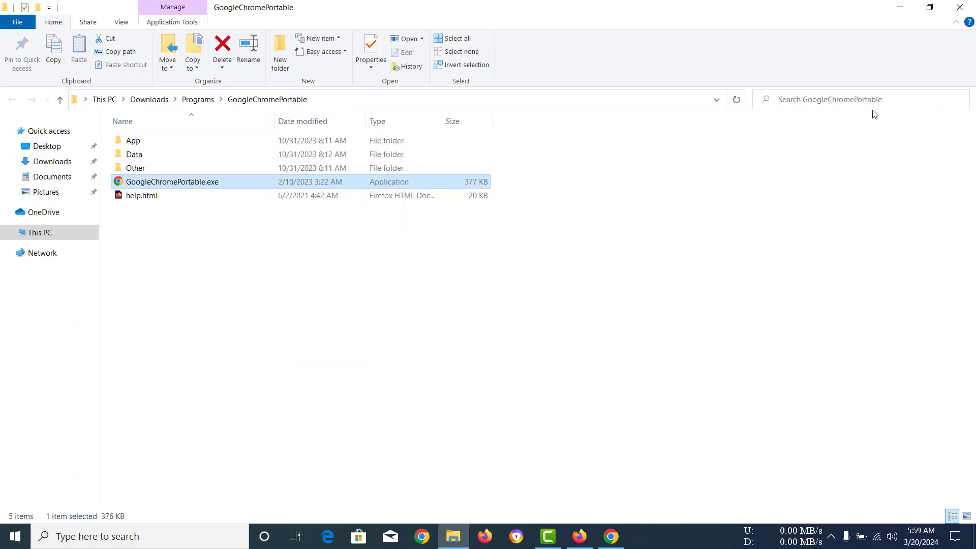
pyautogui.click(905, 12)
pyautogui.rightClick(403, 168)
pyautogui.click(422, 205)
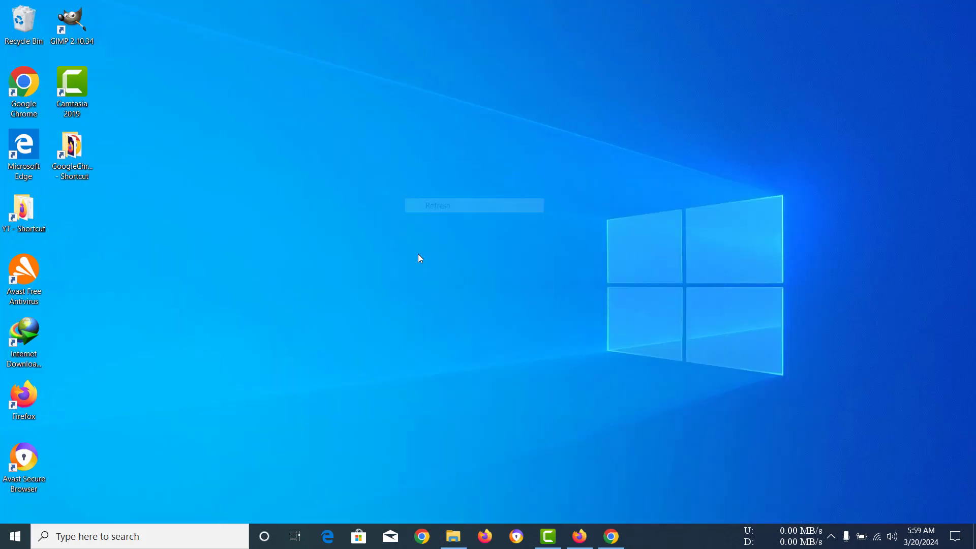
# Step: In Edge, search 'google chrome porta' and scroll to the PortableApps.com result
pyautogui.click(326, 536)
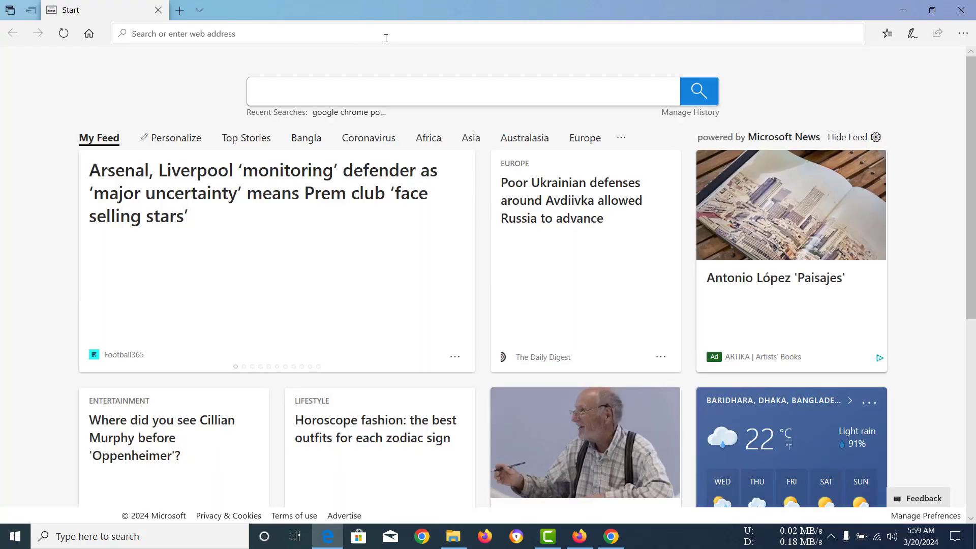
pyautogui.write('google chrome ')
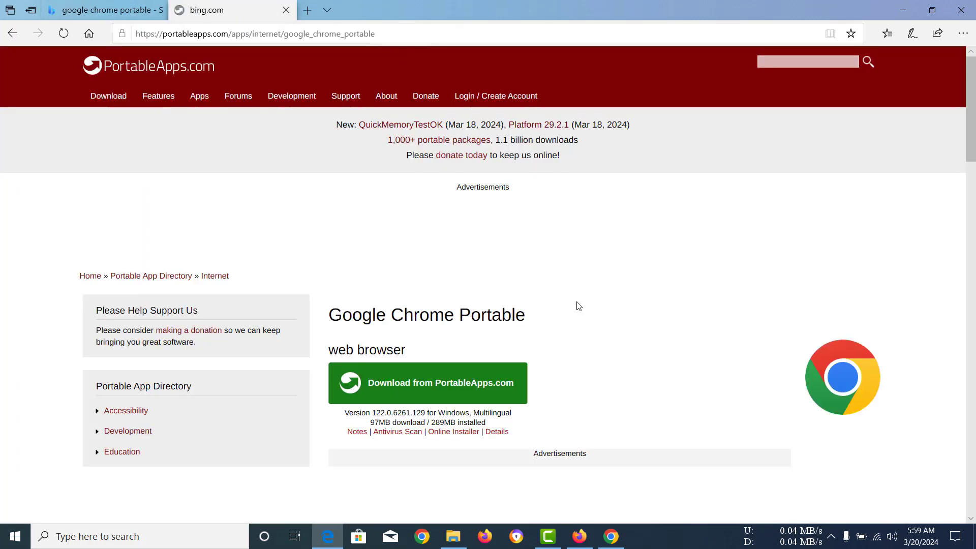
pyautogui.scroll(-3, 578, 300)
# Step: Save the GoogleChromePortable_122.0.6261.129 online installer and show it in Downloads
pyautogui.click(450, 247)
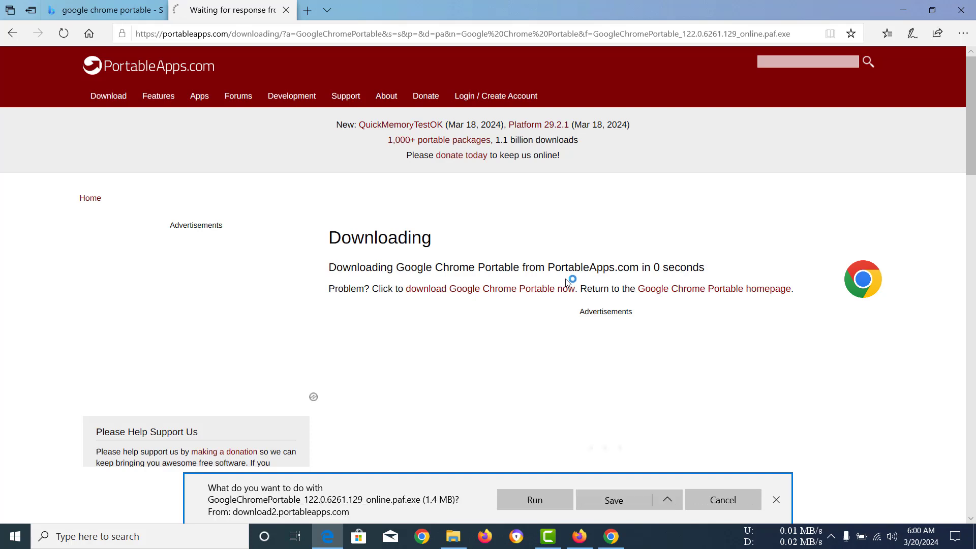
pyautogui.click(648, 494)
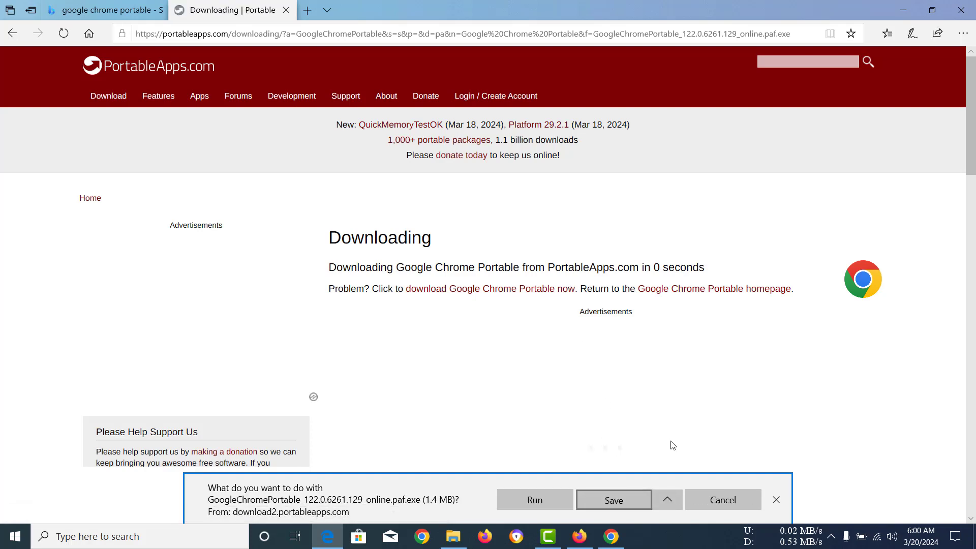
pyautogui.click(636, 502)
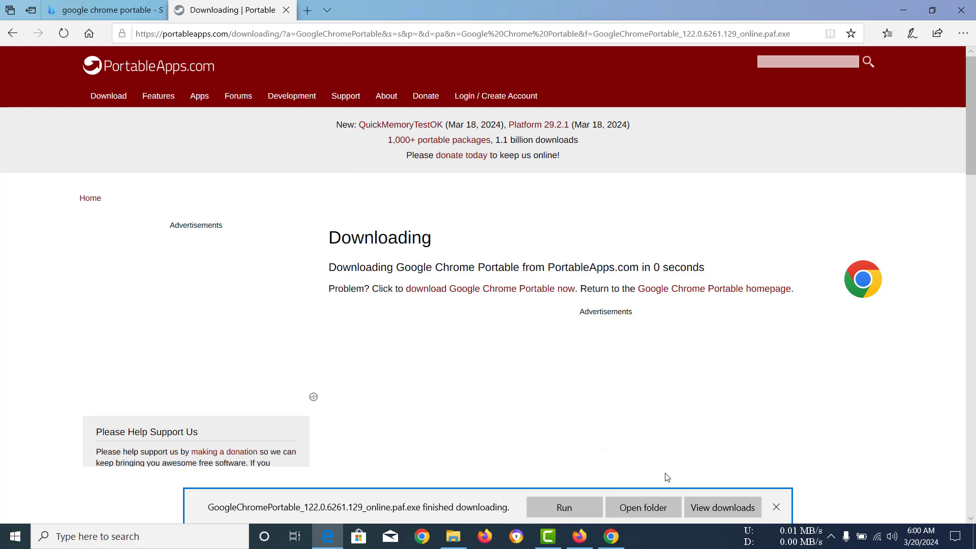
pyautogui.click(659, 508)
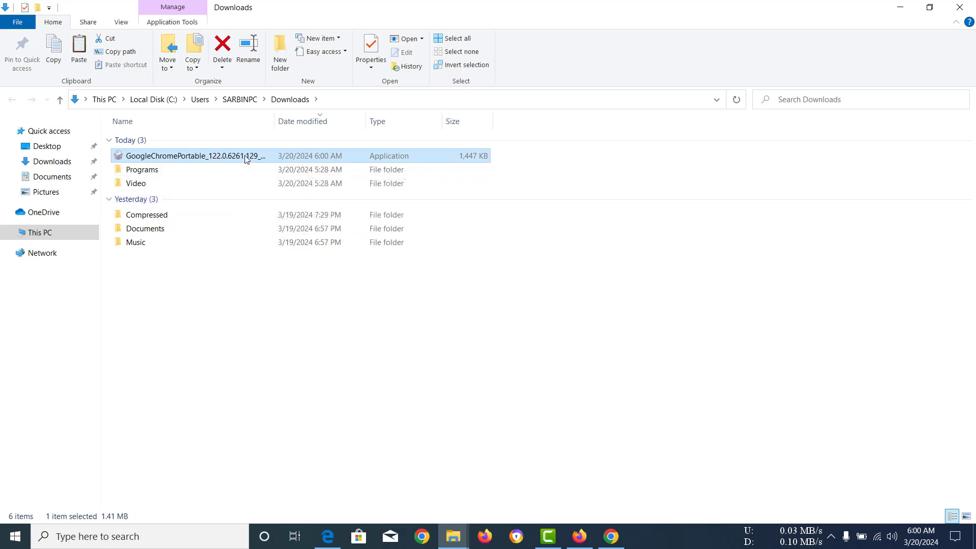
# Step: Paste the 122 installer into the Programs folder
pyautogui.doubleClick(162, 171)
pyautogui.click(252, 283)
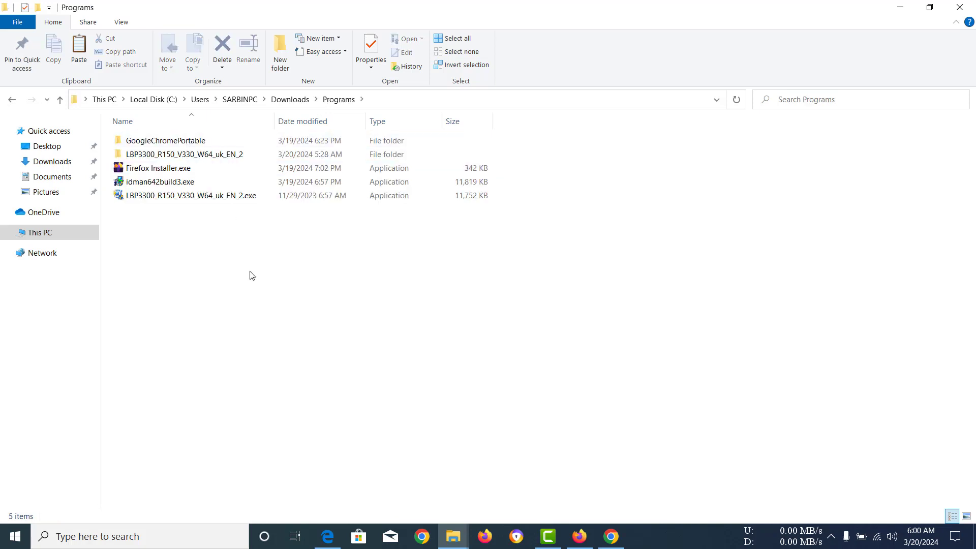
pyautogui.hotkey('ctrl', 'v')
# Step: Look inside the GoogleChromePortable folder, then return to the 122 installer in Programs
pyautogui.click(179, 140)
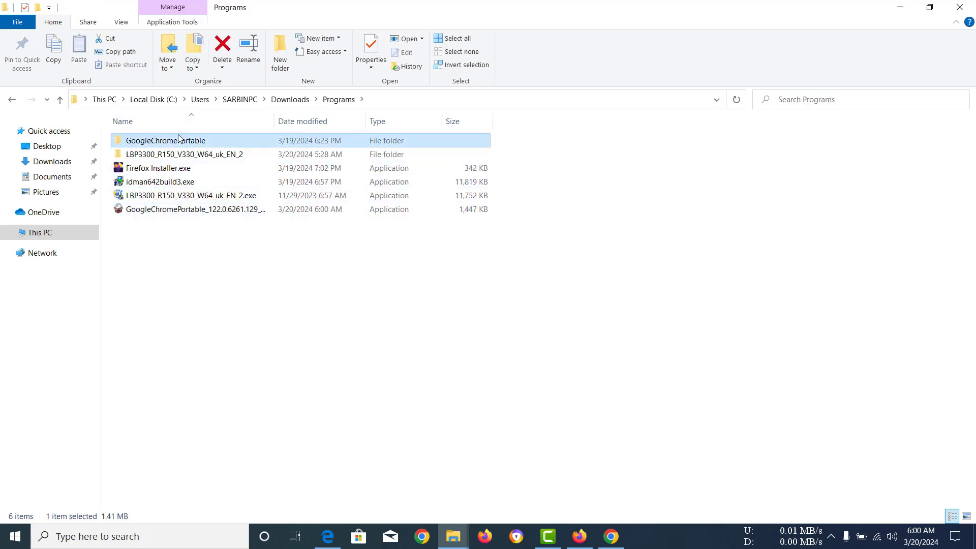
pyautogui.click(206, 209)
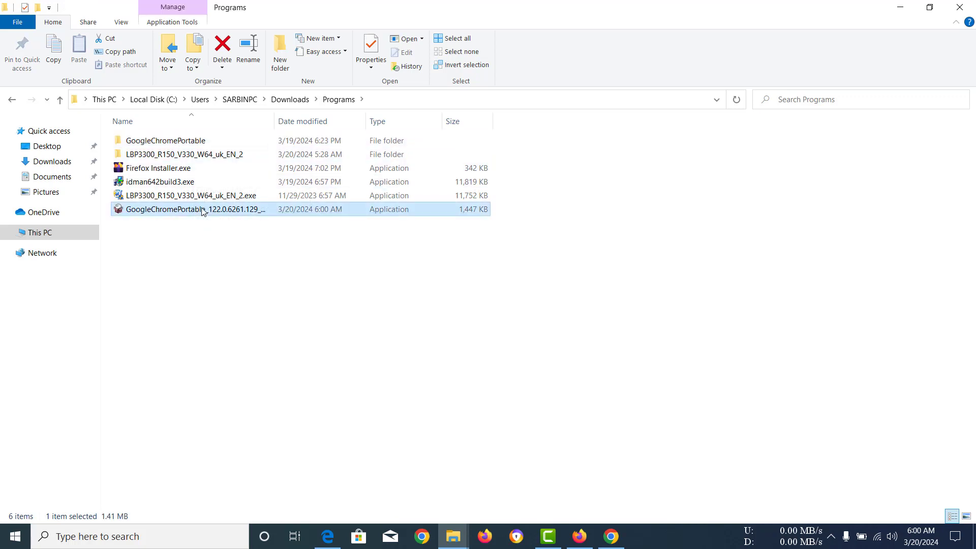
pyautogui.click(174, 140)
pyautogui.doubleClick(179, 139)
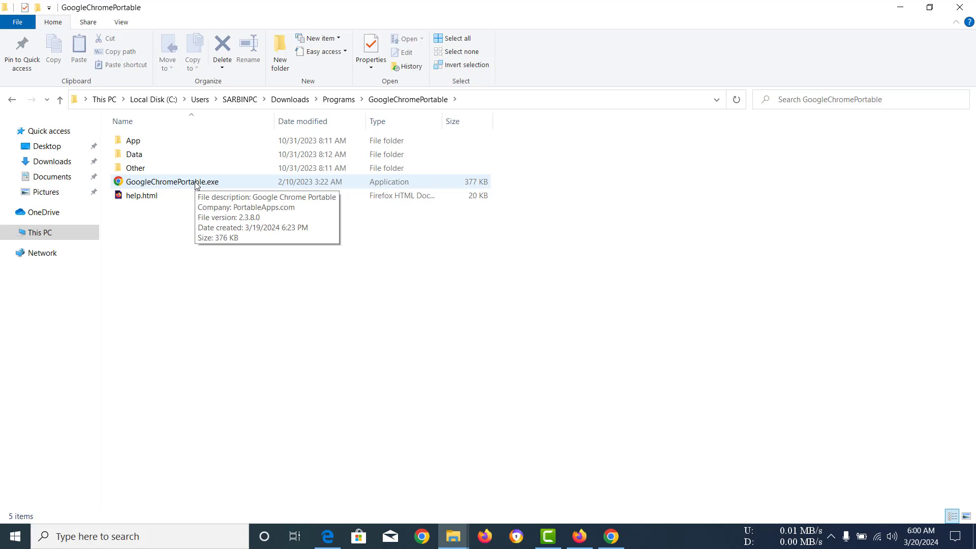
pyautogui.hotkey('alt', 'Left')
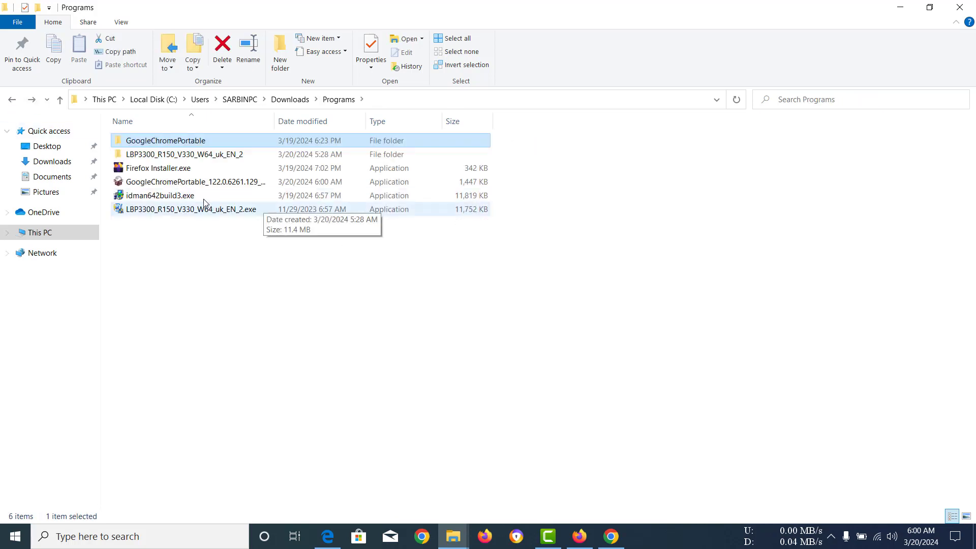
pyautogui.click(197, 185)
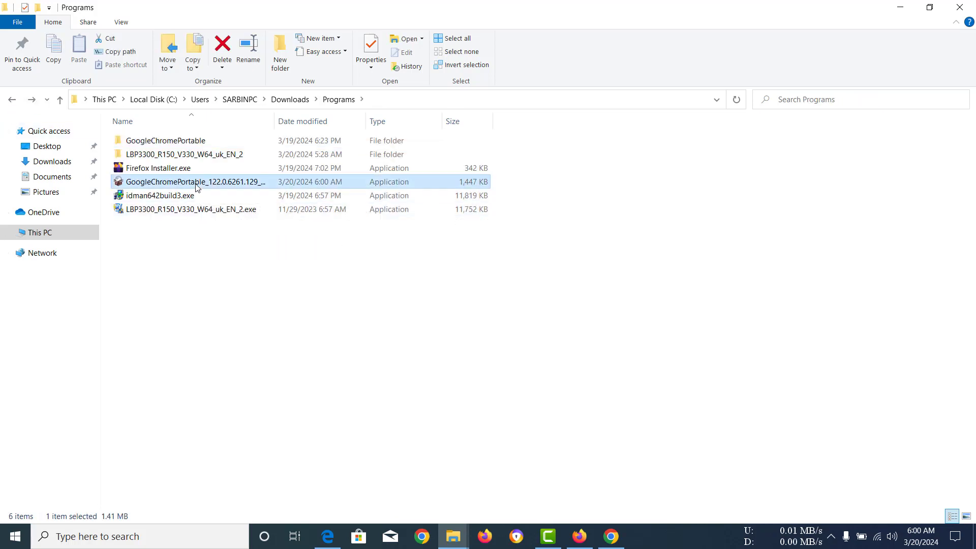
pyautogui.doubleClick(201, 141)
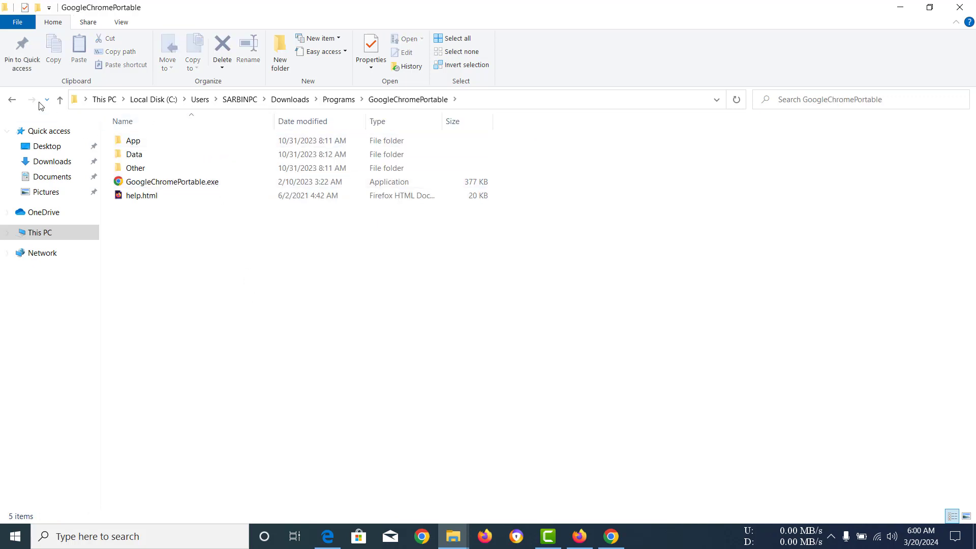
pyautogui.click(12, 100)
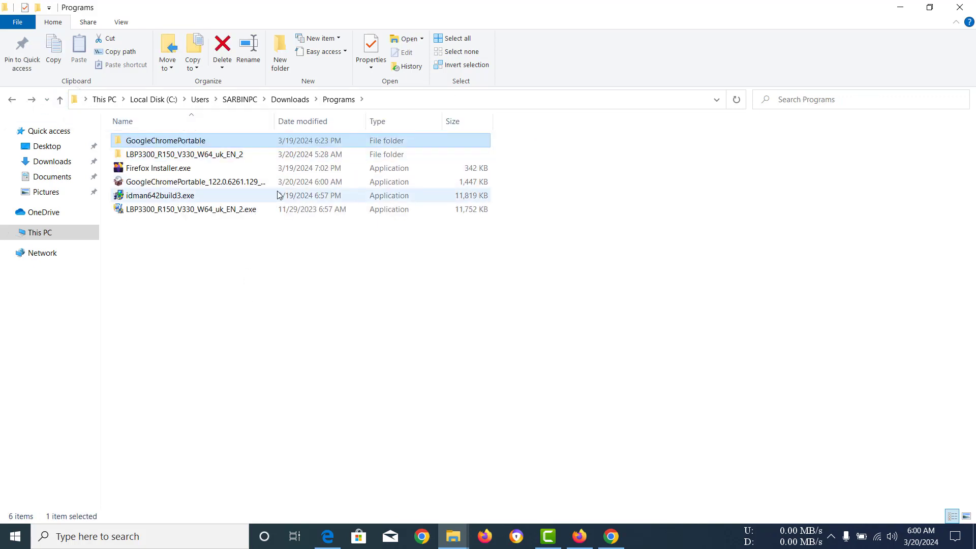
pyautogui.click(221, 182)
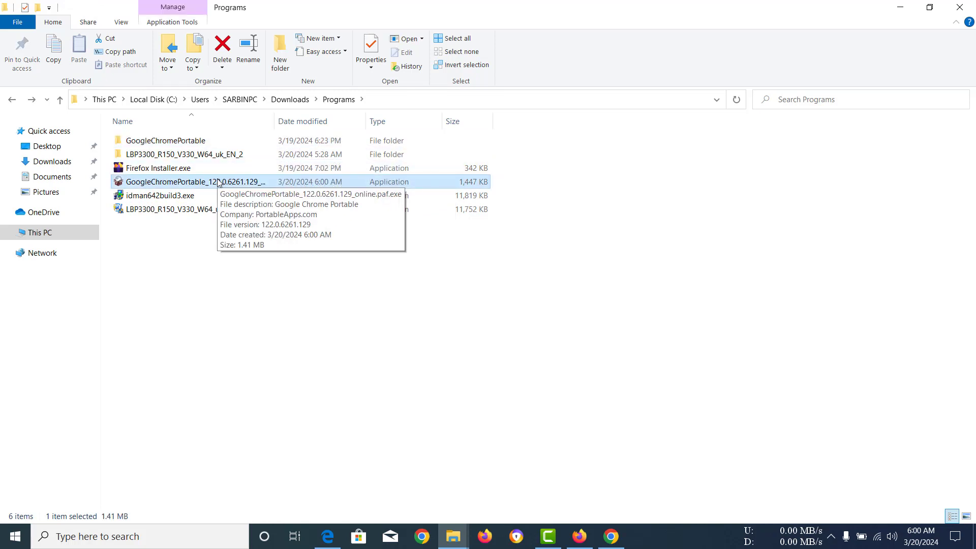
# Step: Close the running Chrome Portable window and reselect the 122 installer
pyautogui.click(613, 533)
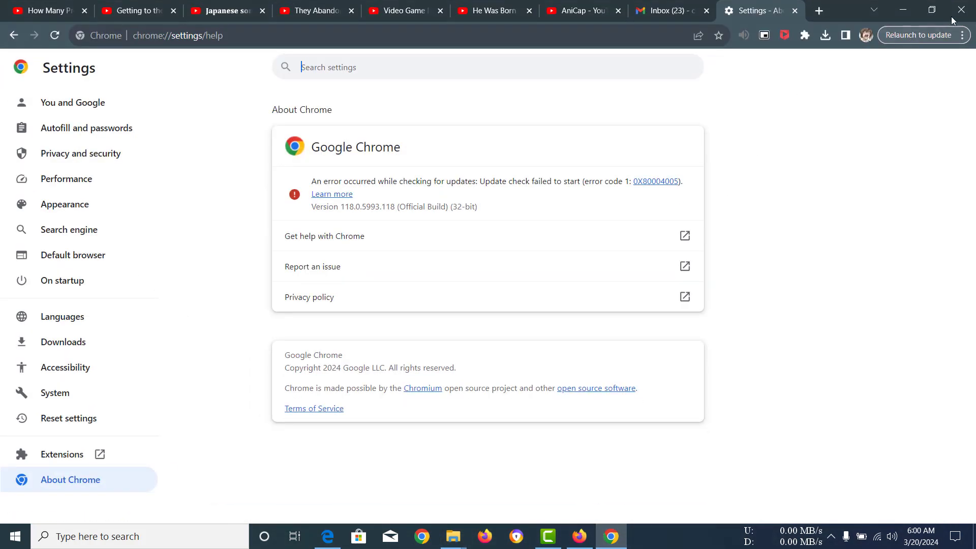
pyautogui.click(960, 11)
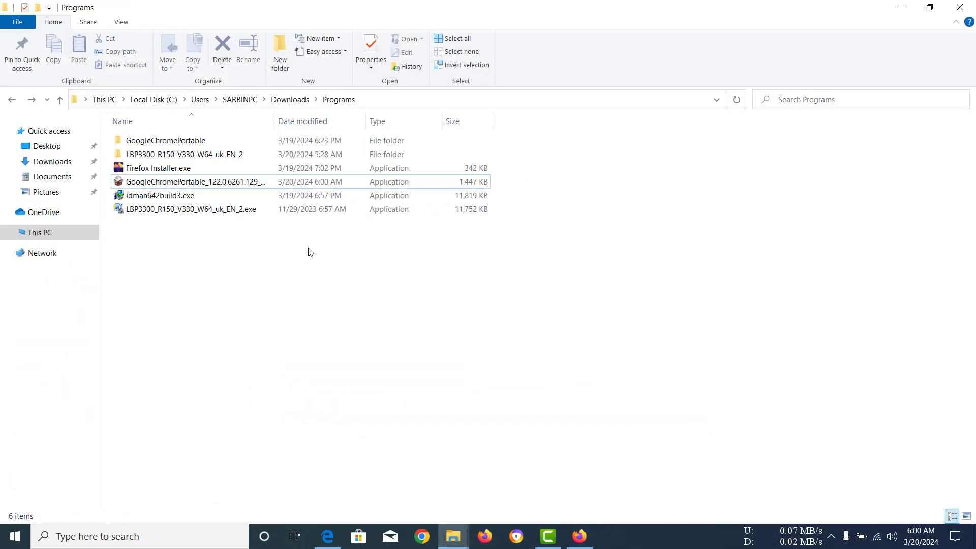
pyautogui.click(255, 185)
# Step: Run the 122 installer in English, accept the licence, install into GoogleChromePortable, and finish
pyautogui.doubleClick(255, 183)
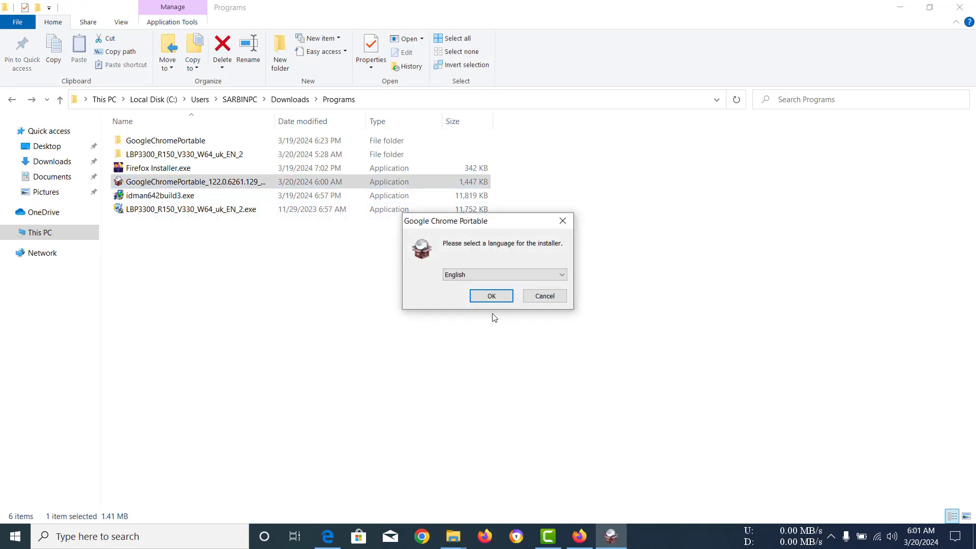
pyautogui.click(493, 297)
pyautogui.click(551, 370)
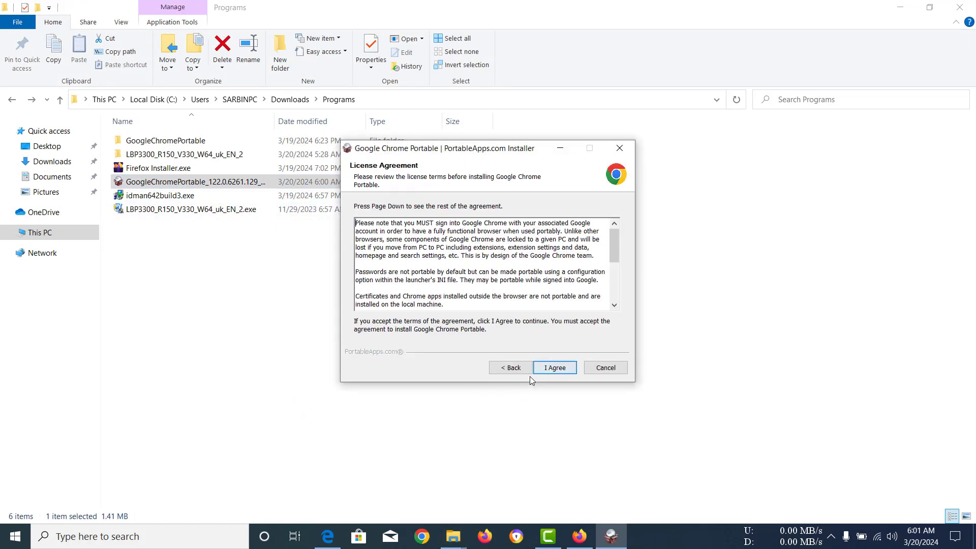
pyautogui.click(556, 371)
pyautogui.click(542, 365)
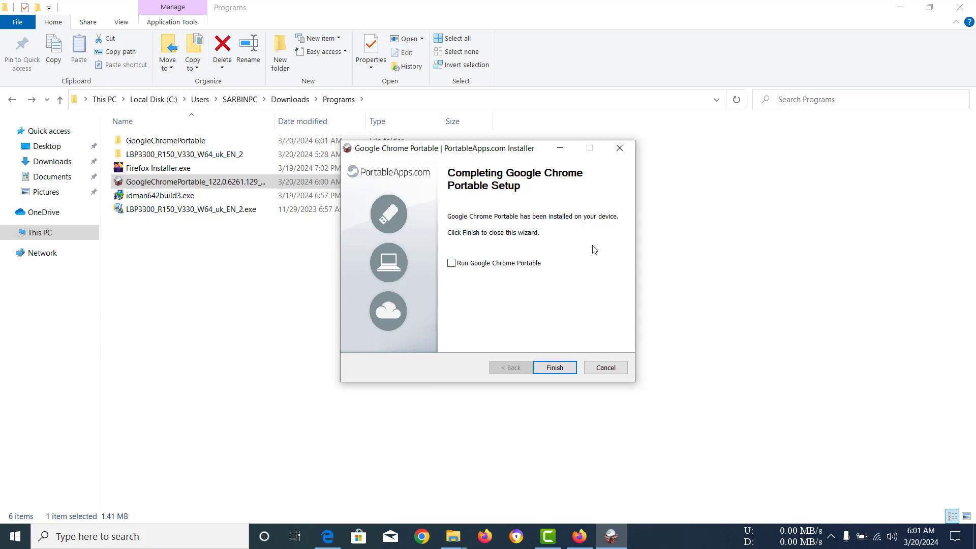
pyautogui.click(554, 367)
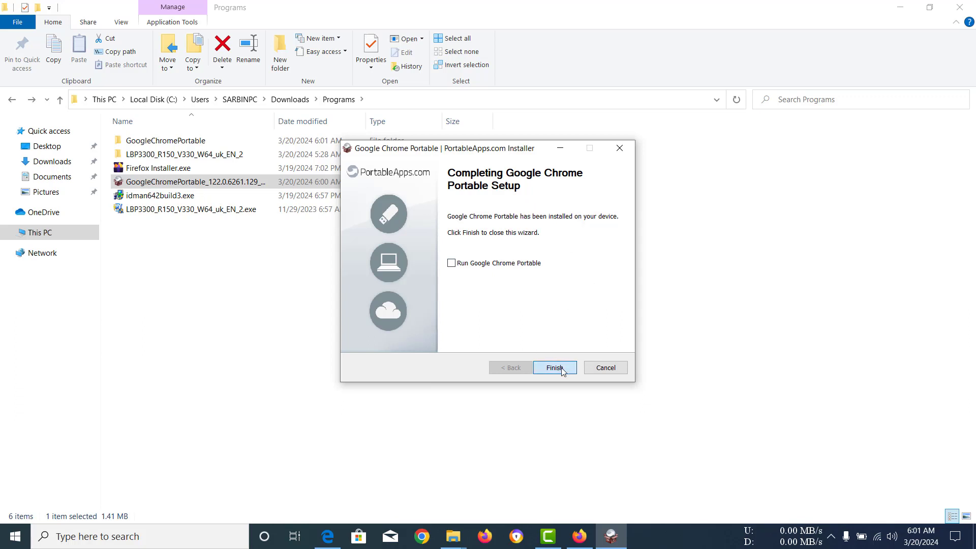
# Step: Open the updated GoogleChromePortable folder and launch GoogleChromePortable.exe
pyautogui.doubleClick(327, 144)
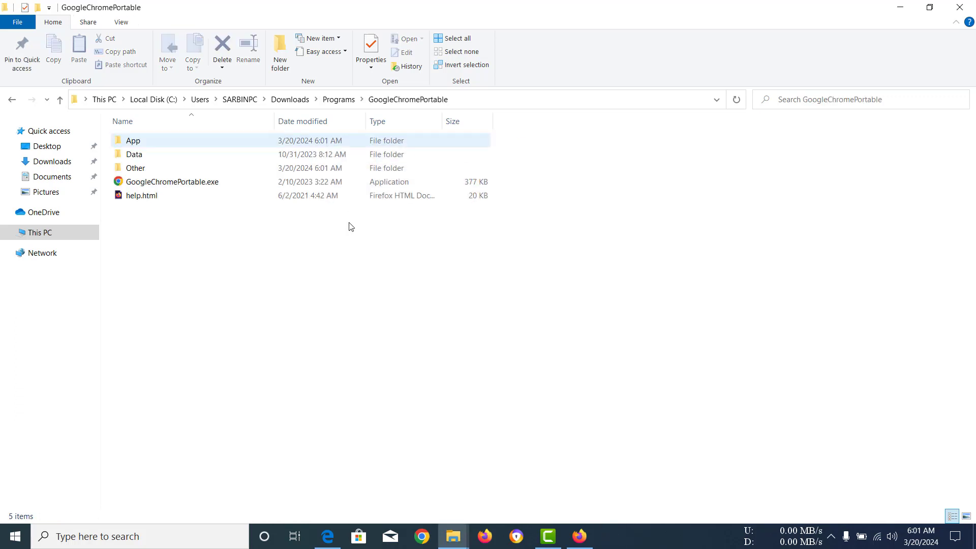
pyautogui.doubleClick(313, 184)
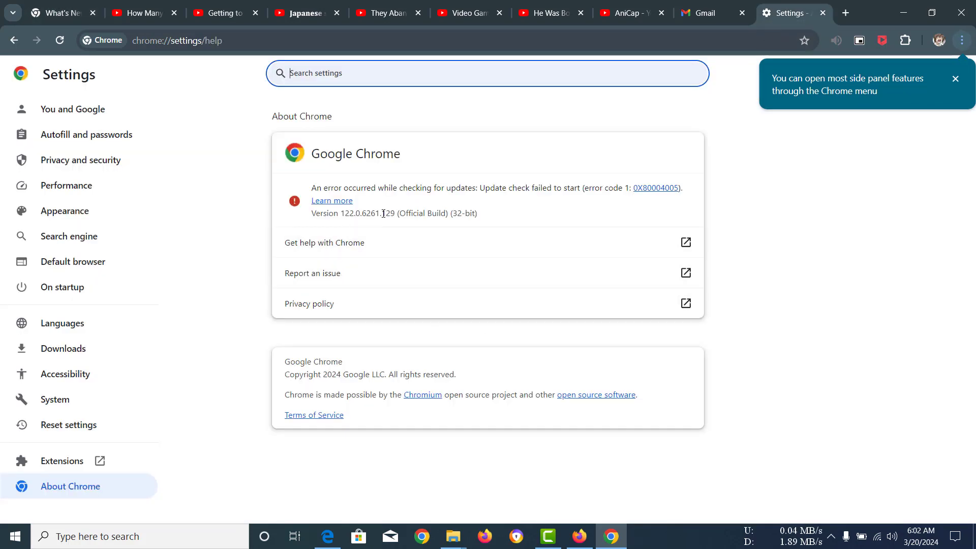
# Step: Highlight the 122.0.6261.129 version number on the About page, then deselect it
pyautogui.moveTo(400, 214); pyautogui.dragTo(341, 214)
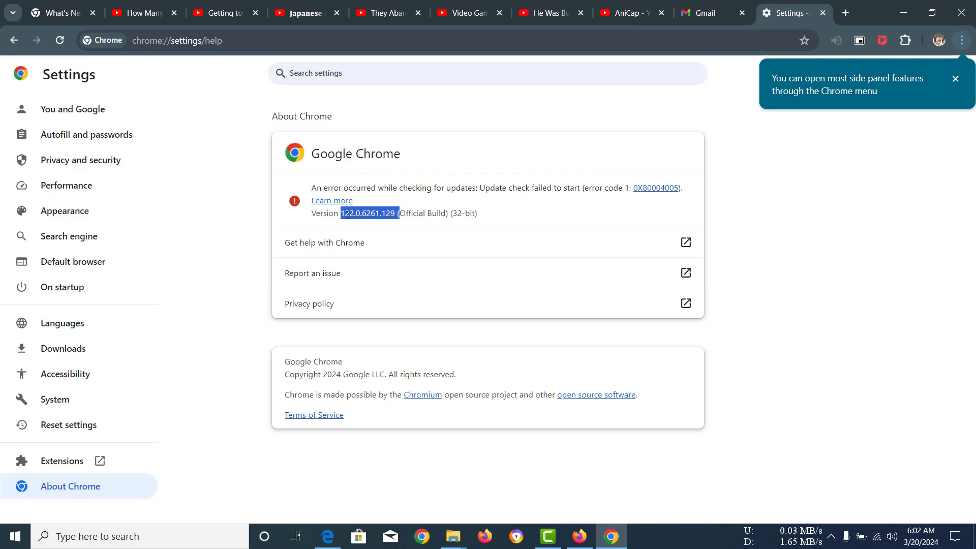
pyautogui.click(470, 205)
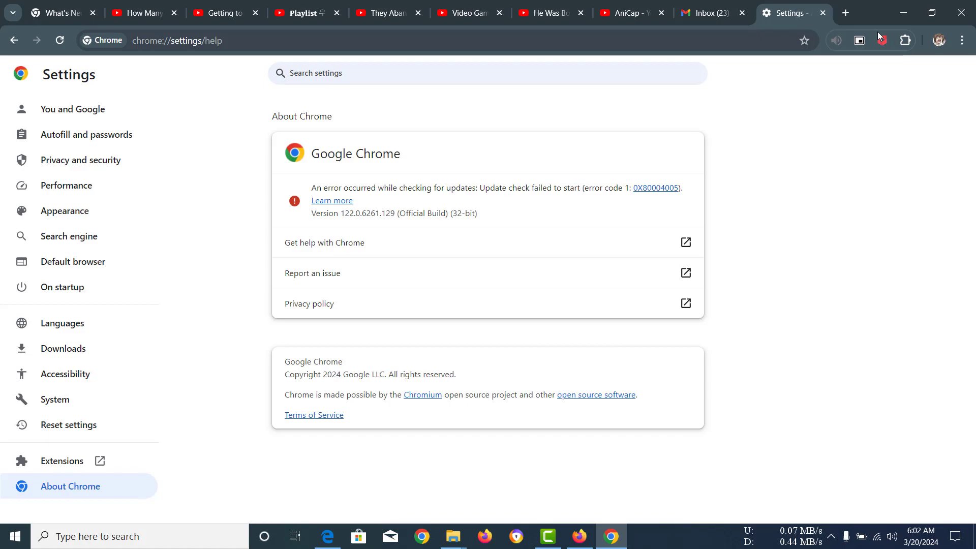
# Step: Minimize both Chrome and Edge to leave only the desktop visible
pyautogui.click(904, 12)
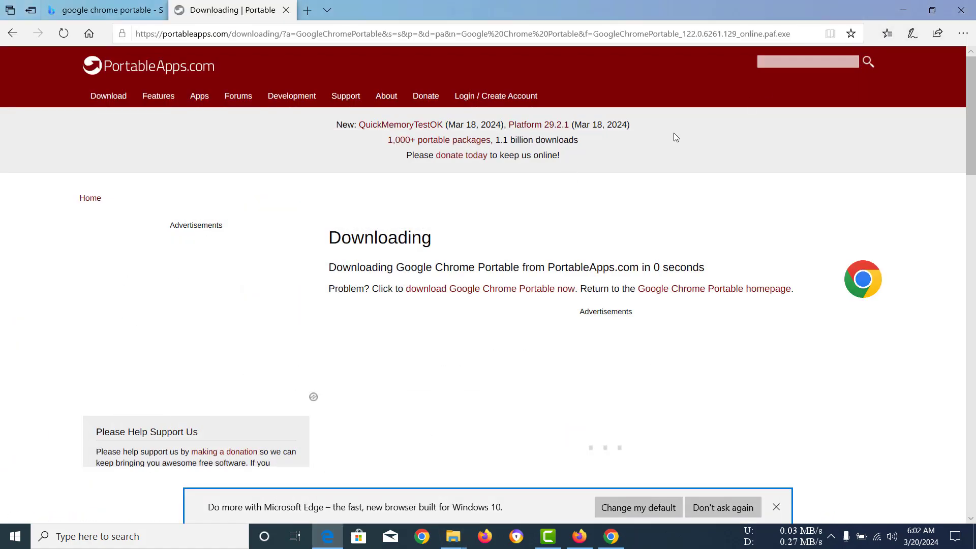
pyautogui.click(903, 10)
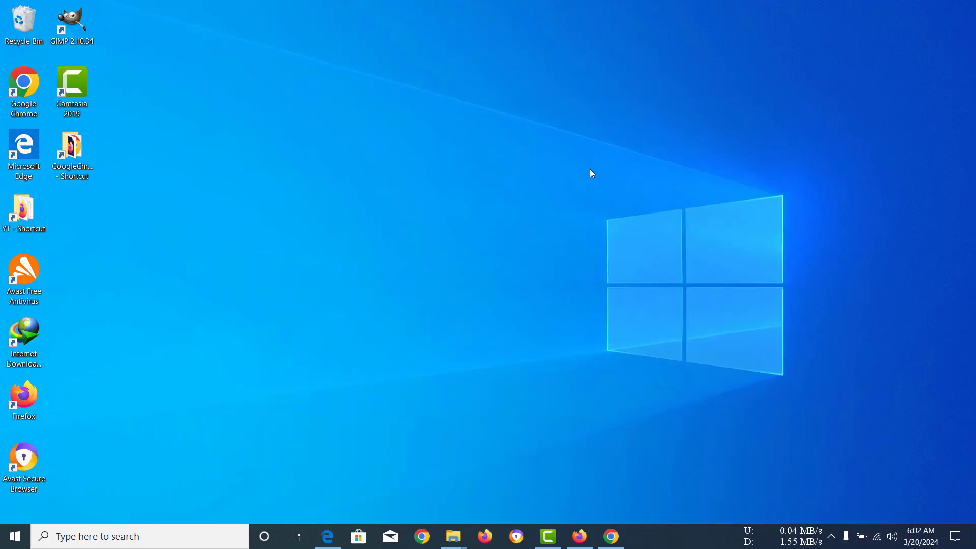